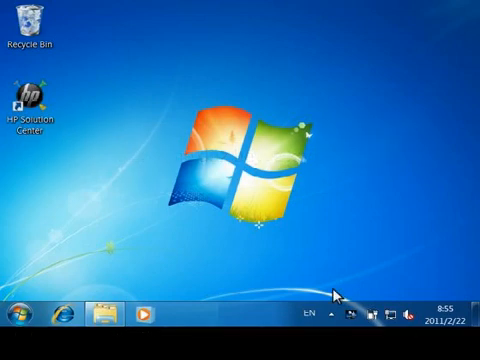
Launch HP Solution Center from Start > HP and reach the Deskjet F4100 Printer Toolbox via Settings
click(18, 314)
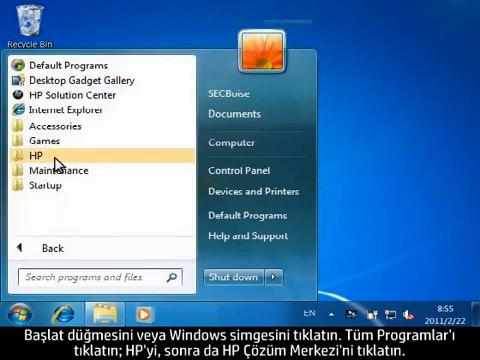
click(57, 158)
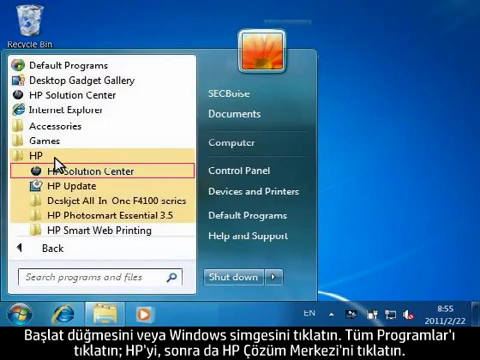
click(127, 176)
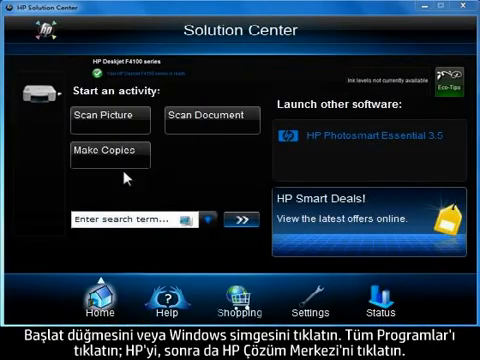
click(320, 305)
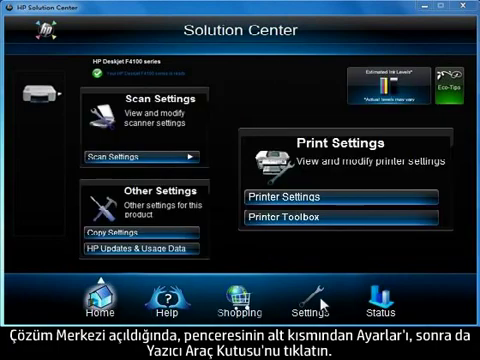
click(365, 219)
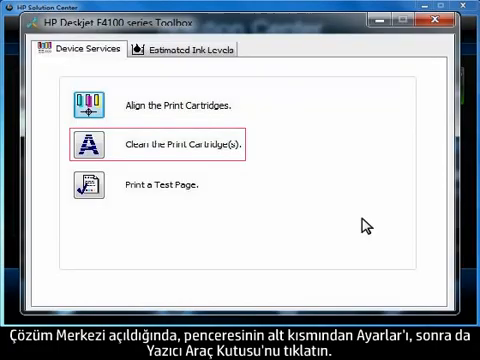
Start Clean the Print Cartridge(s) from the Device Services list
click(89, 144)
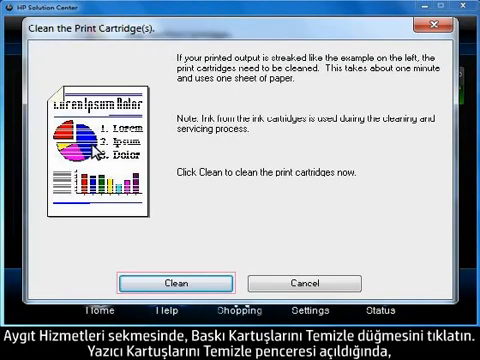